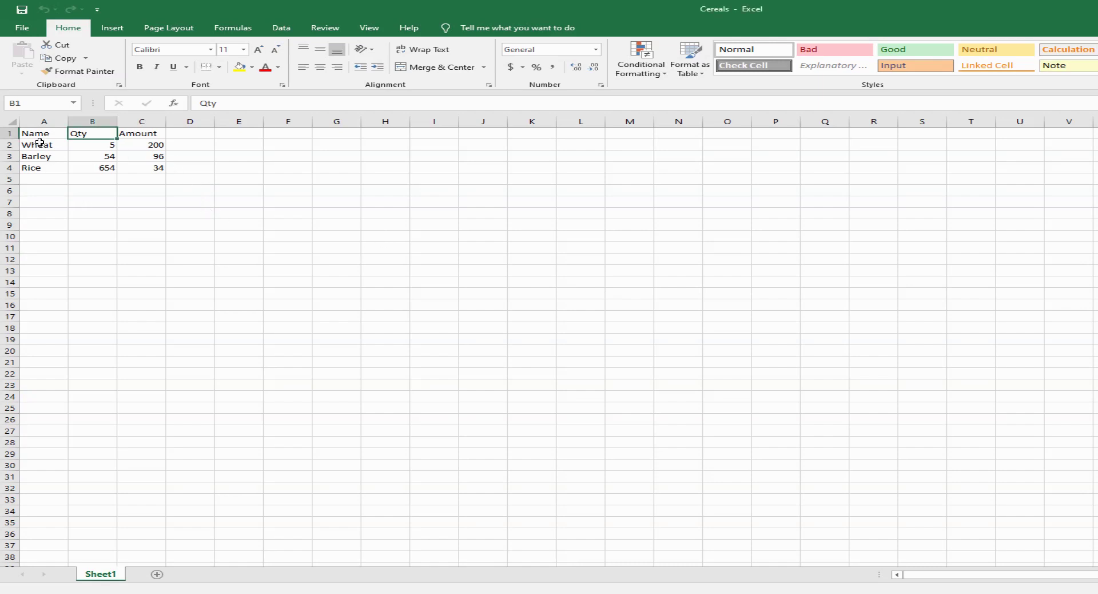
# Step: Review the Name, Qty and Amount columns of the current table, ending on the Rice cell
pyautogui.click(40, 122)
pyautogui.click(91, 121)
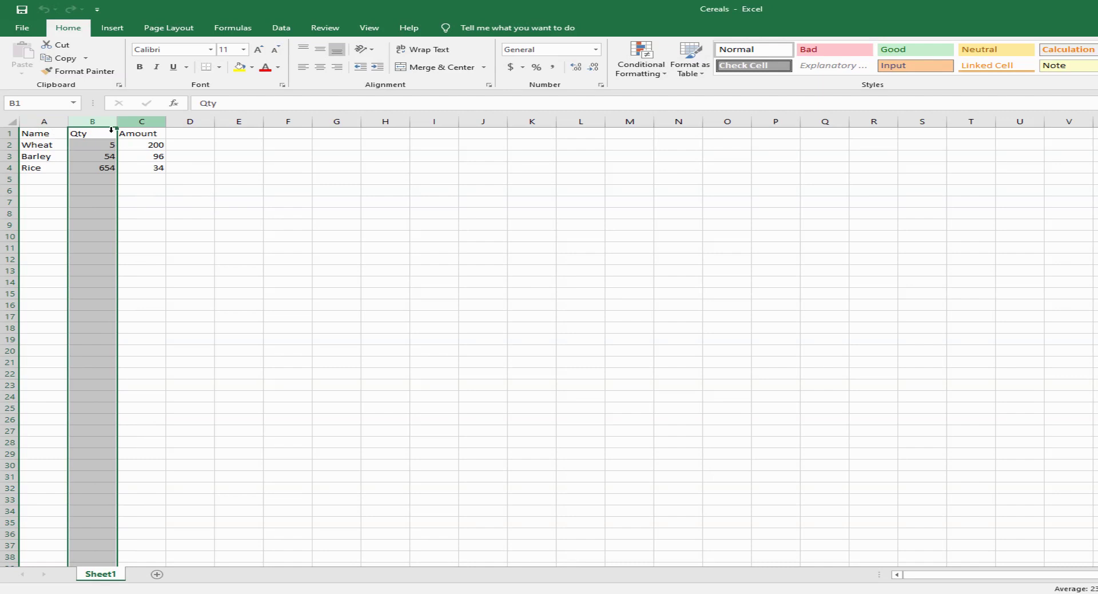
pyautogui.click(123, 122)
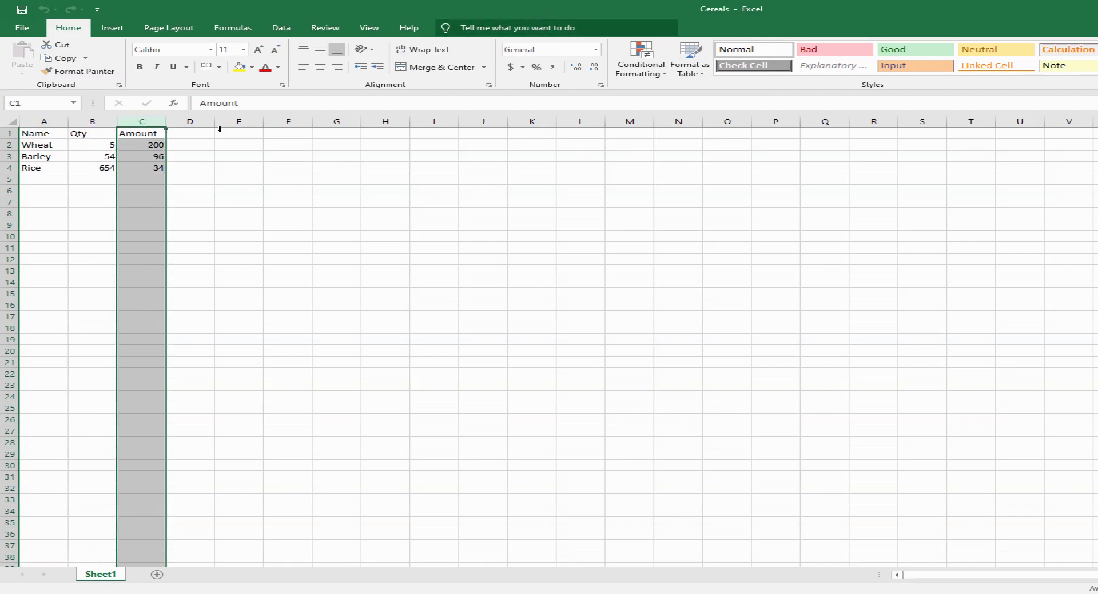
pyautogui.click(48, 170)
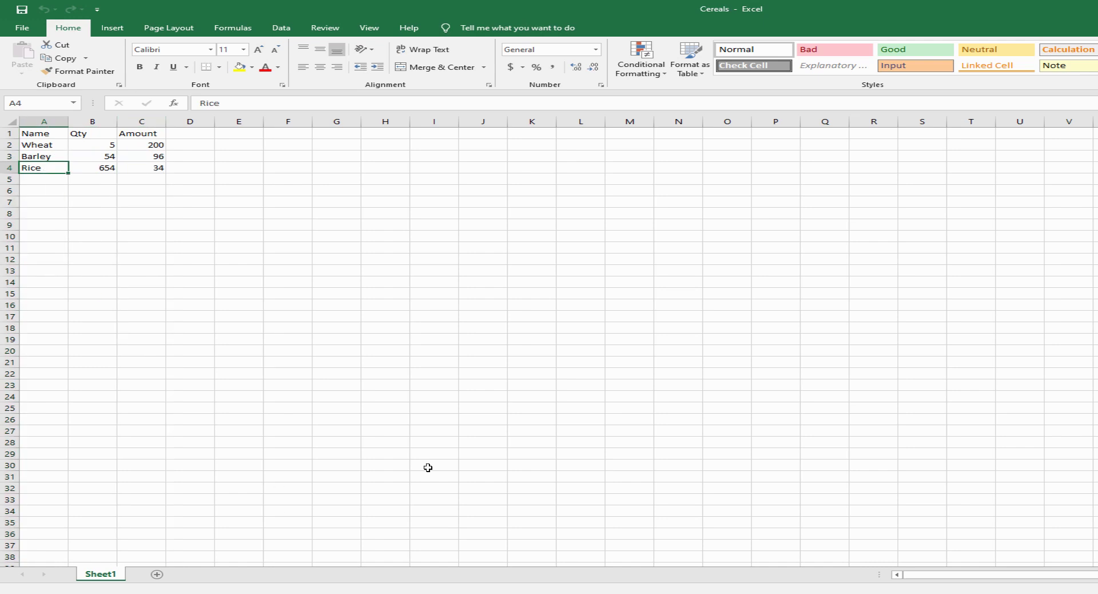
# Step: Switch to the Fruits workbook and select the Banana cell, then heading cell A1
pyautogui.click(691, 592)
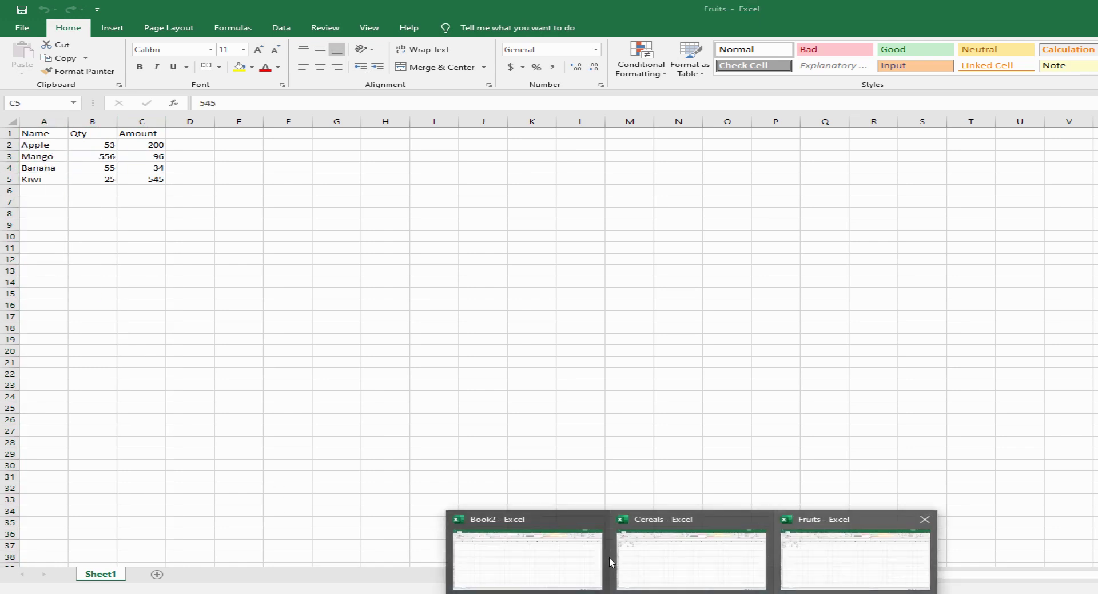
pyautogui.click(855, 558)
pyautogui.click(50, 172)
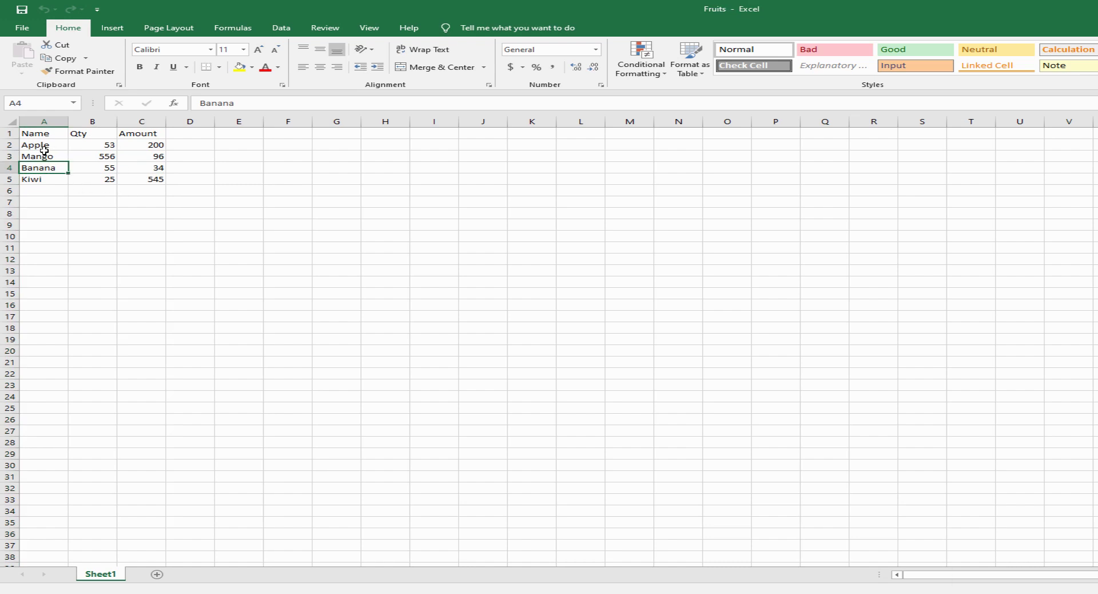
pyautogui.click(39, 137)
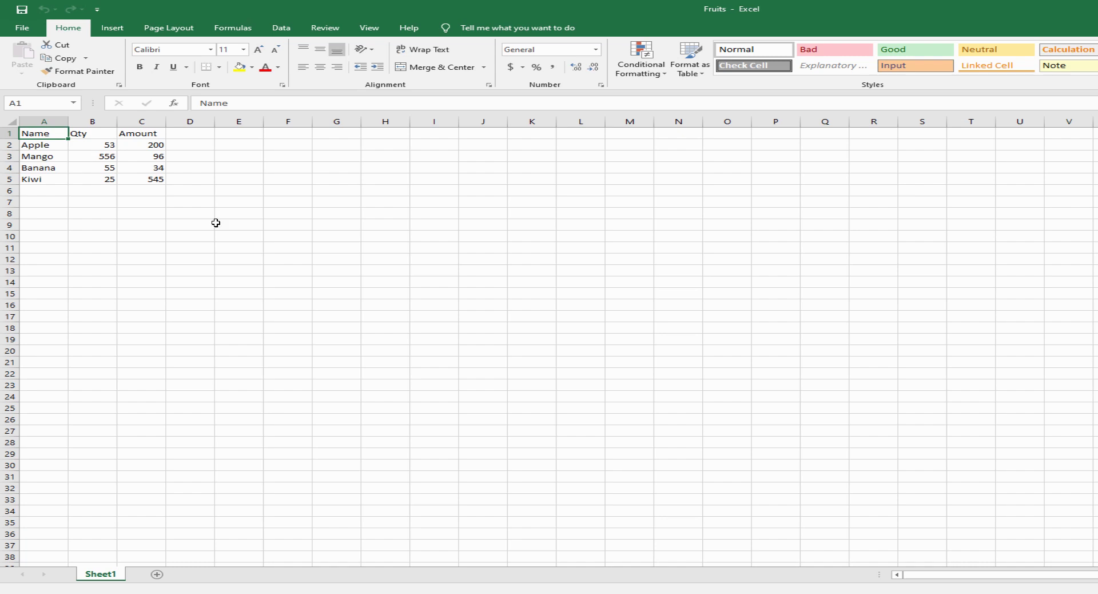
# Step: In the blank Book2 workbook, start a Get Data > From File > From Folder import
pyautogui.click(691, 593)
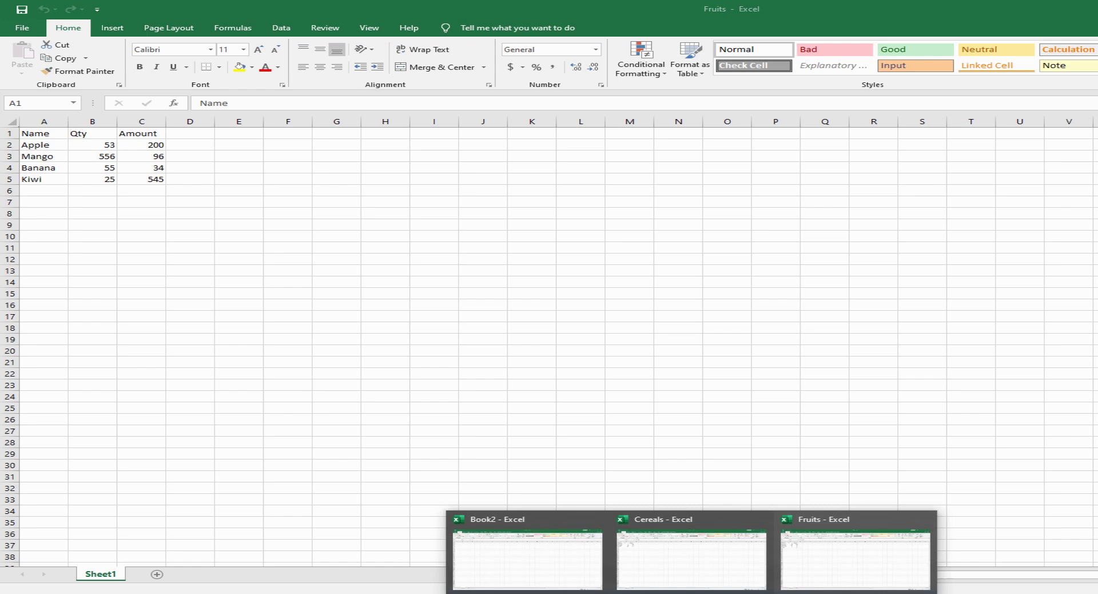
pyautogui.click(526, 557)
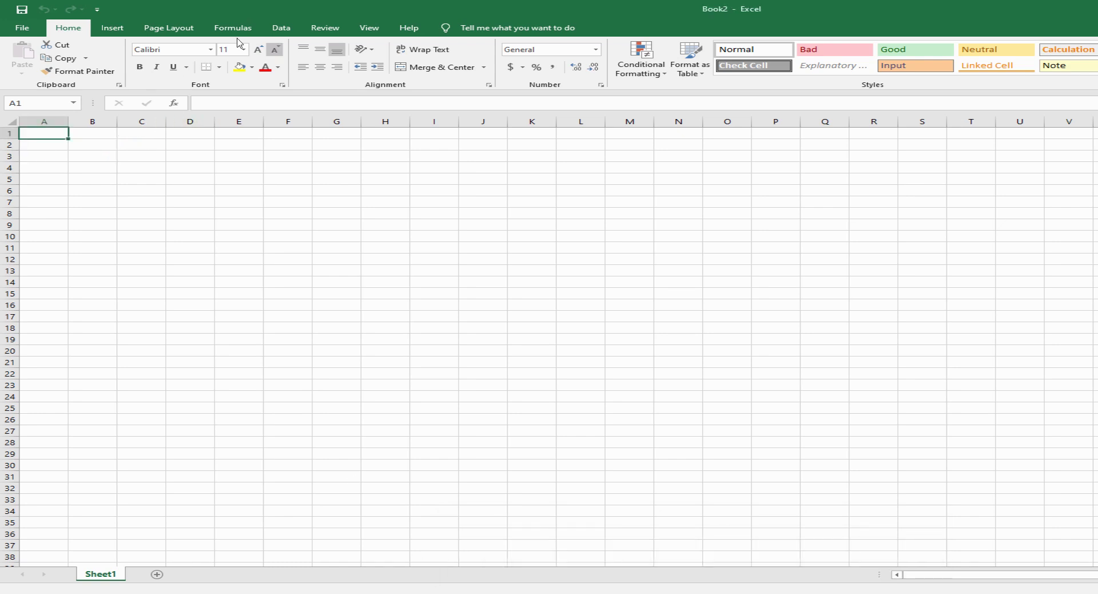
pyautogui.click(281, 28)
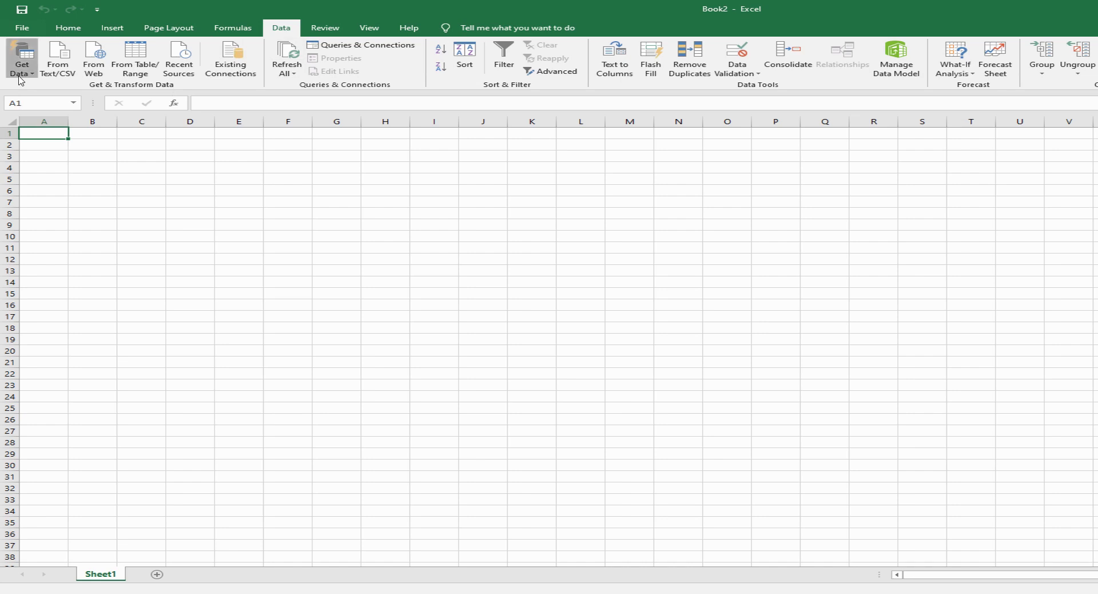
pyautogui.click(23, 57)
pyautogui.moveTo(50, 98)
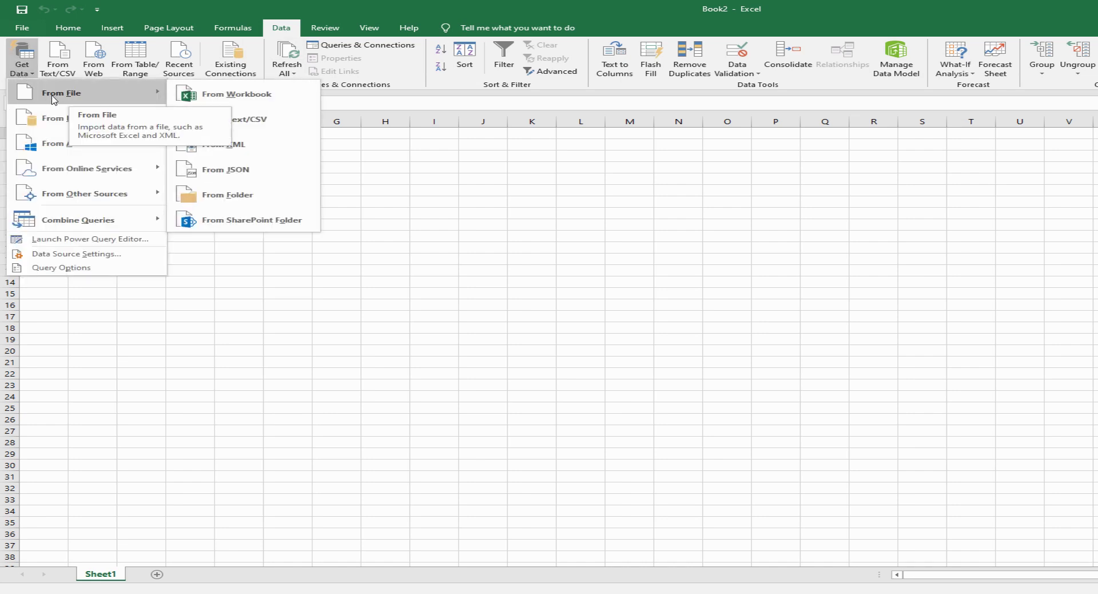
pyautogui.click(177, 197)
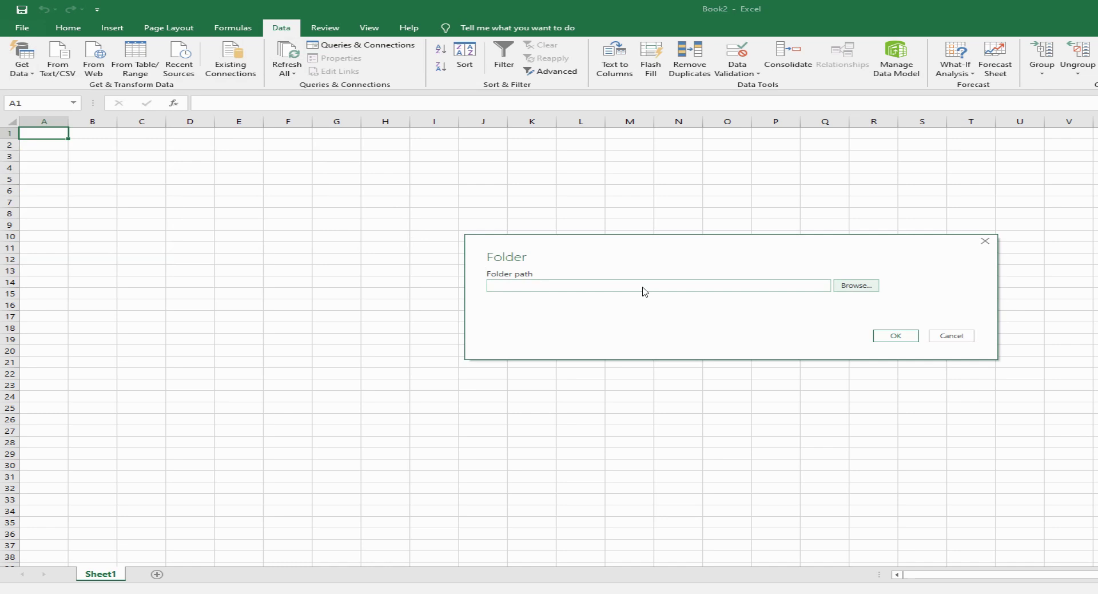
# Step: Browse to the Desktop Merge folder and accept it to list its .xlsx files
pyautogui.click(856, 284)
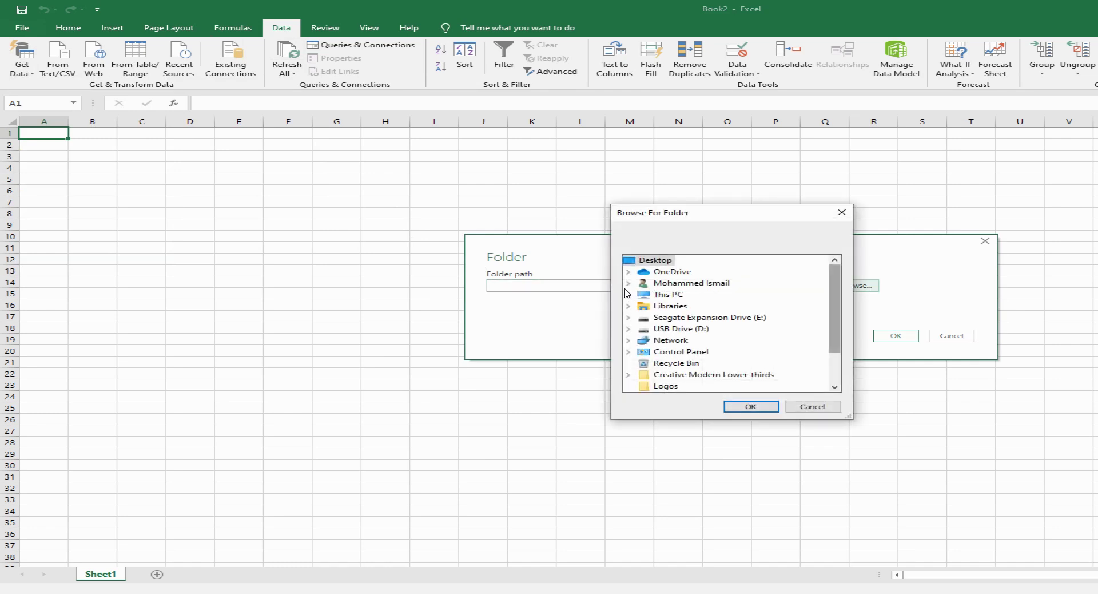
pyautogui.scroll(-2, 632, 303)
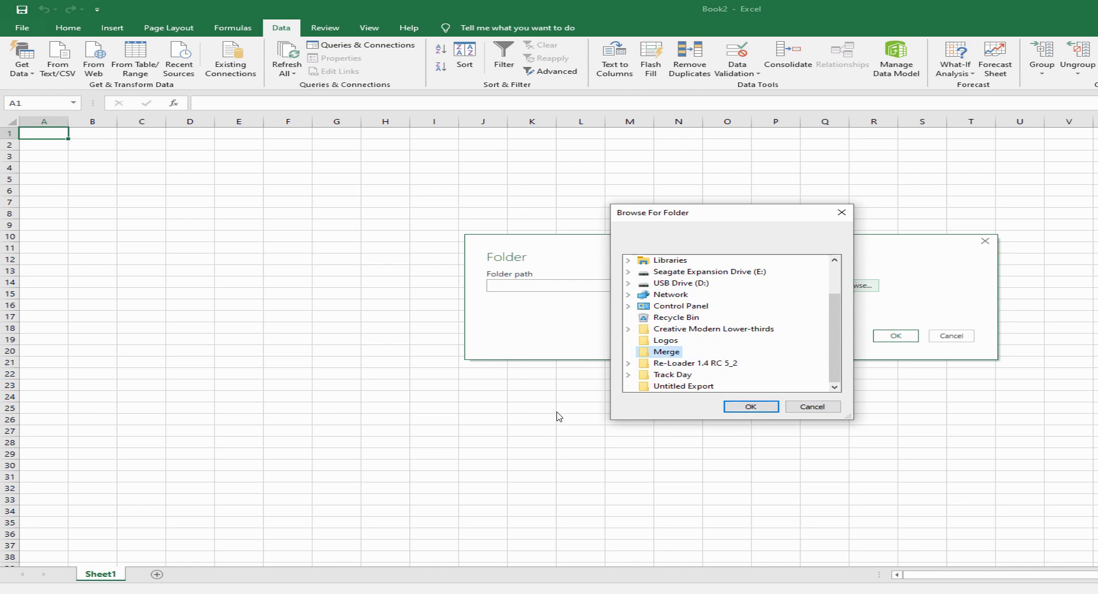
pyautogui.press('Return')
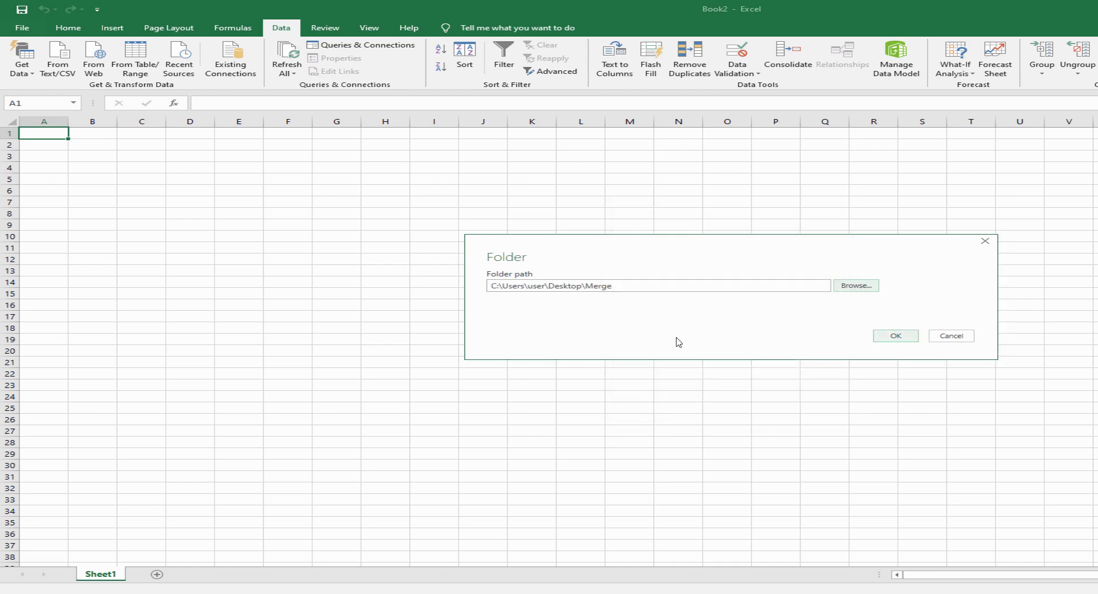
pyautogui.press('Return')
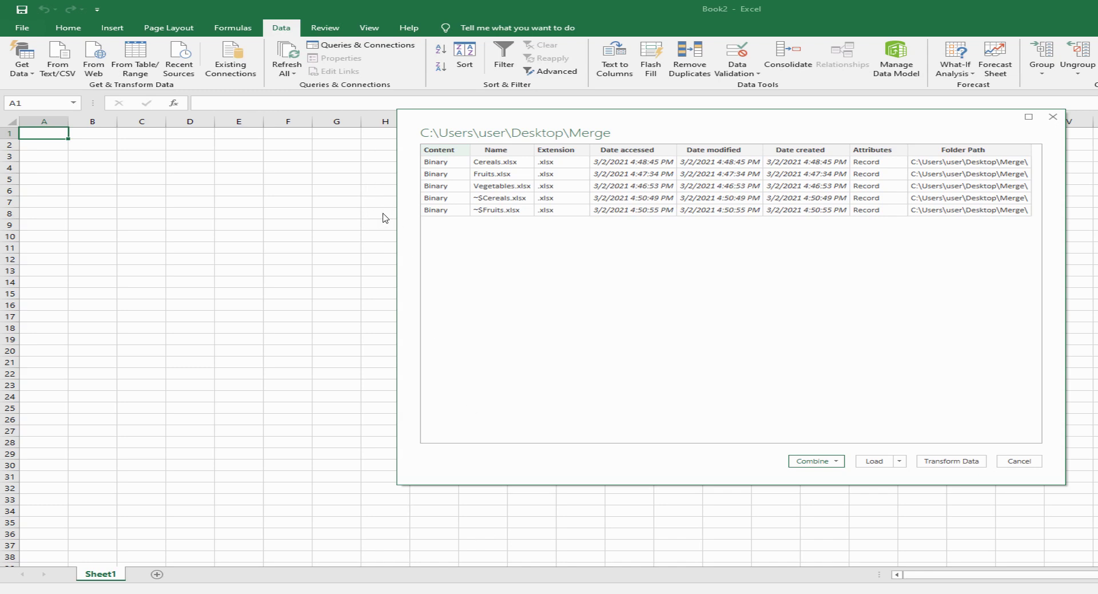
# Step: Dismiss the file listing, return to Book2 and restart the From Folder import
pyautogui.moveTo(529, 536)
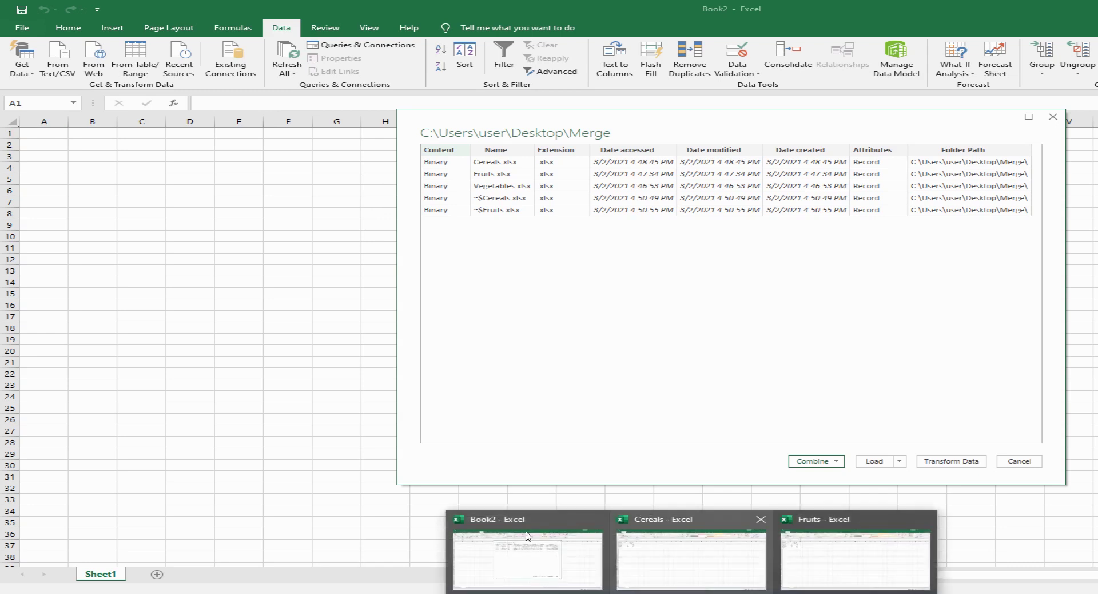
pyautogui.click(572, 527)
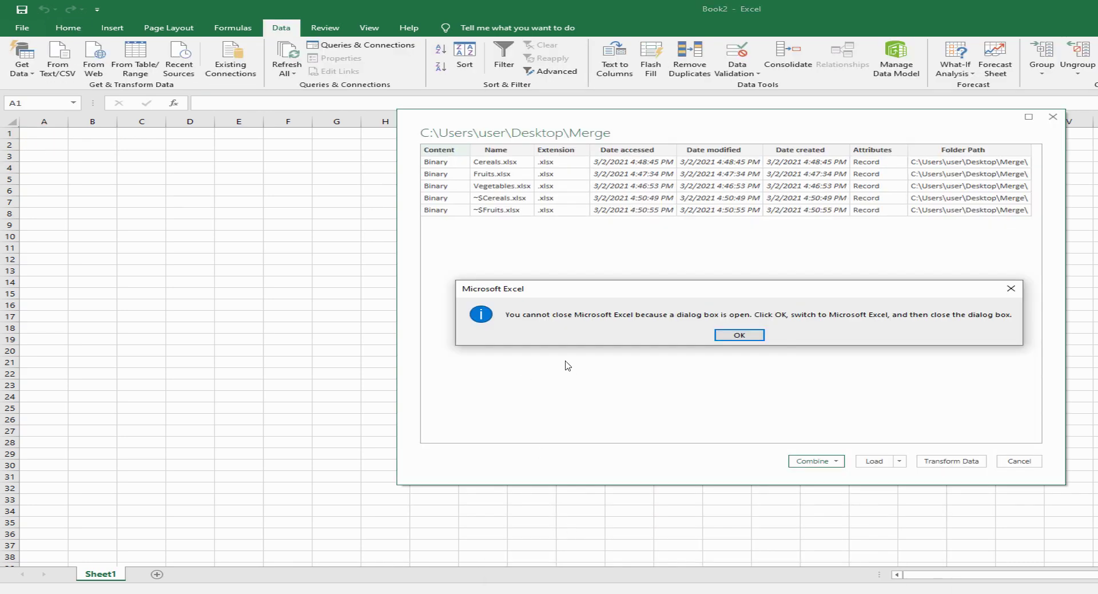
pyautogui.press('Escape')
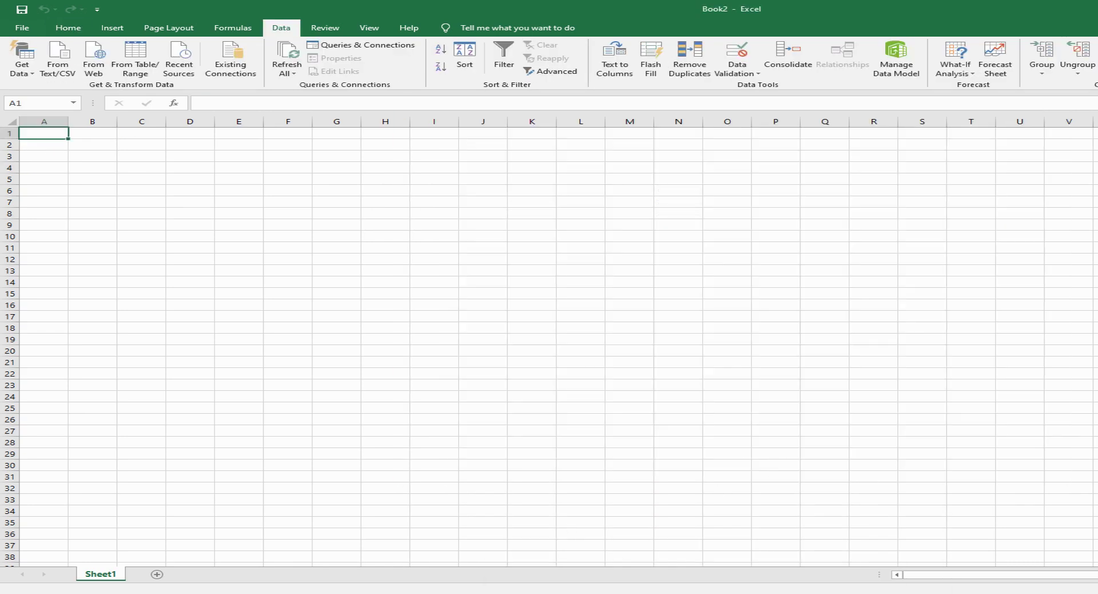
pyautogui.moveTo(552, 516)
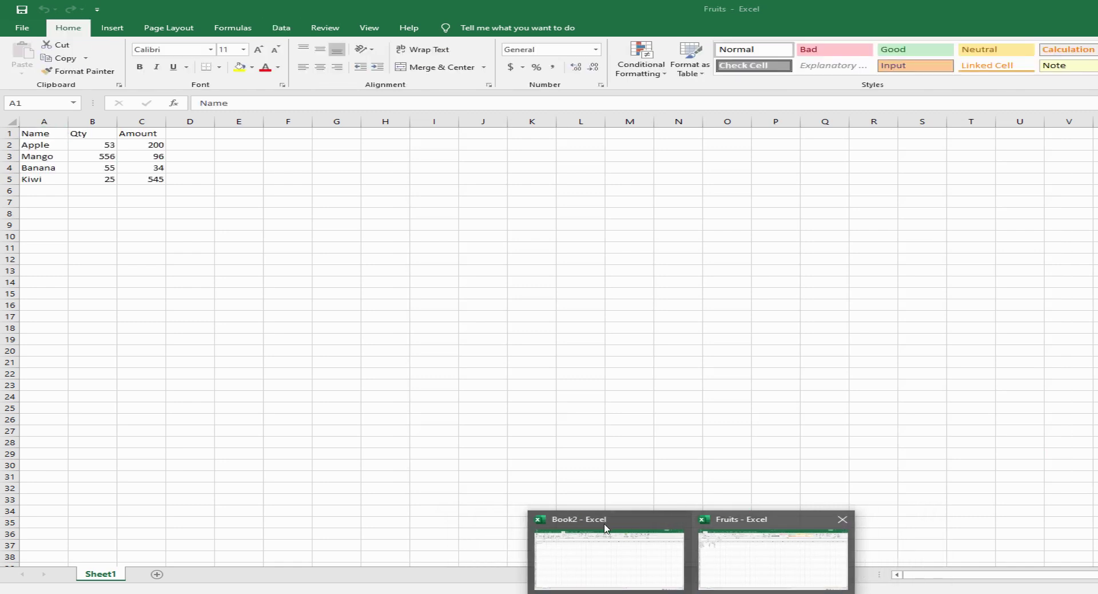
pyautogui.click(625, 524)
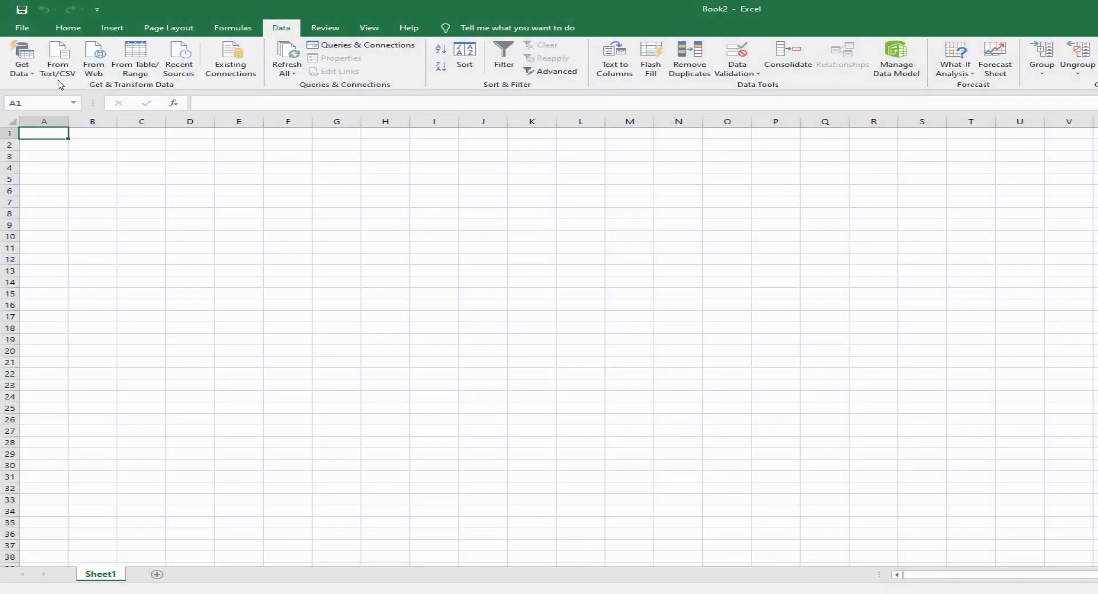
pyautogui.click(21, 61)
pyautogui.click(173, 201)
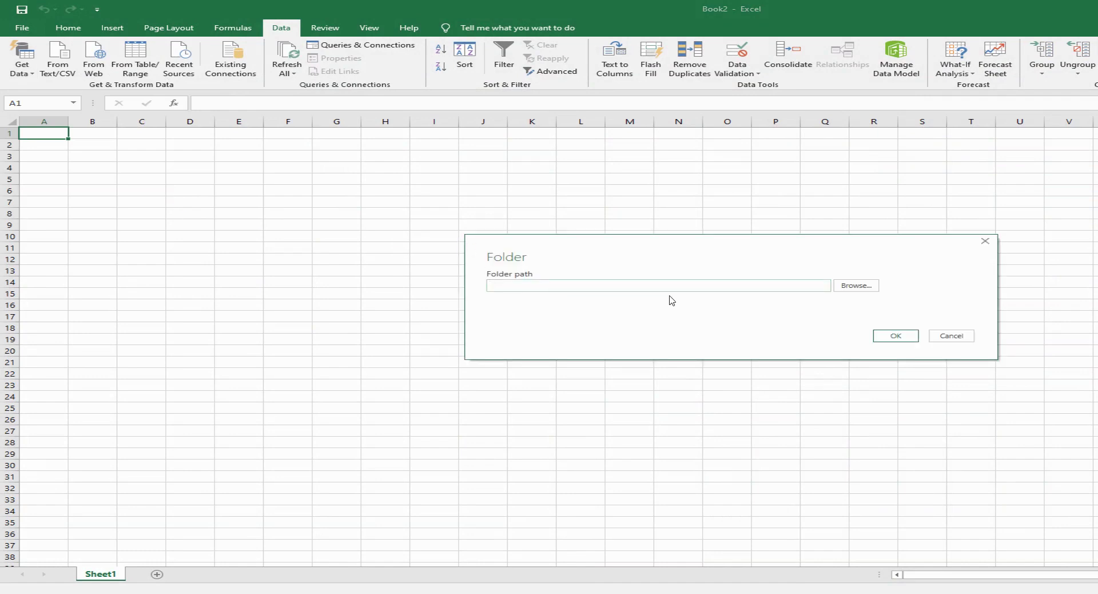
# Step: Browse to and confirm the Merge folder as the import source
pyautogui.click(856, 285)
pyautogui.scroll(-3, 726, 320)
pyautogui.click(666, 351)
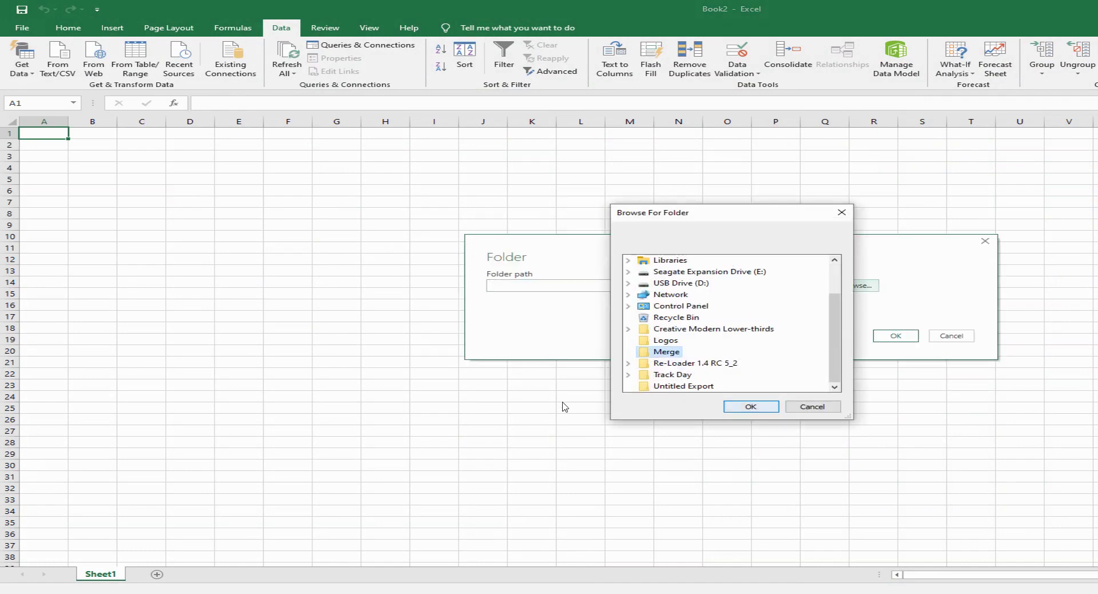
pyautogui.press('Return')
pyautogui.press('Return')
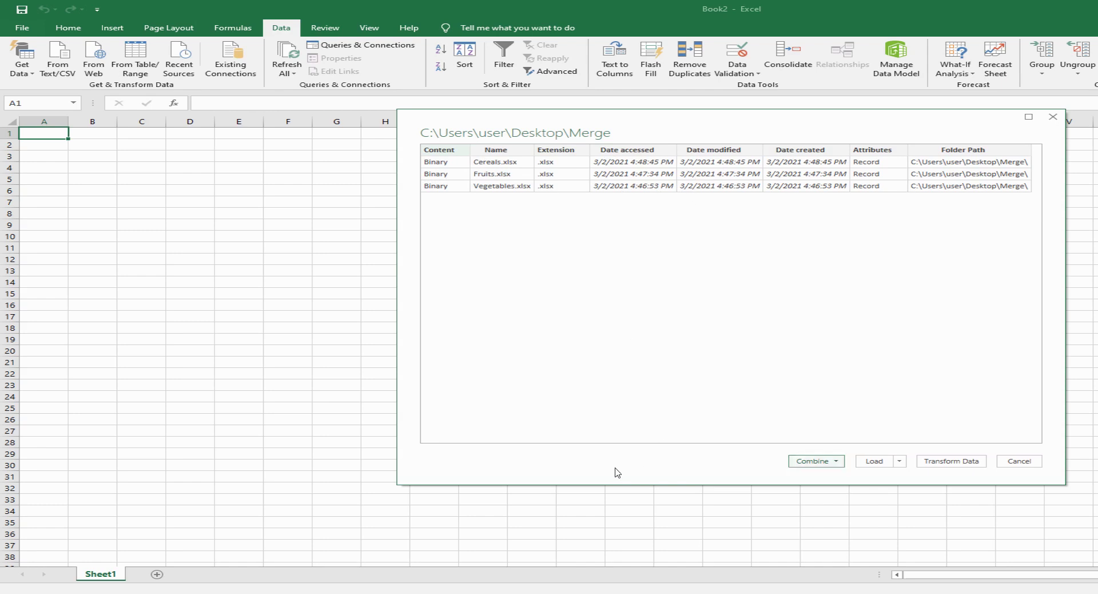
# Step: Choose Combine & Load to merge the listed files into the workbook
pyautogui.press('Return')
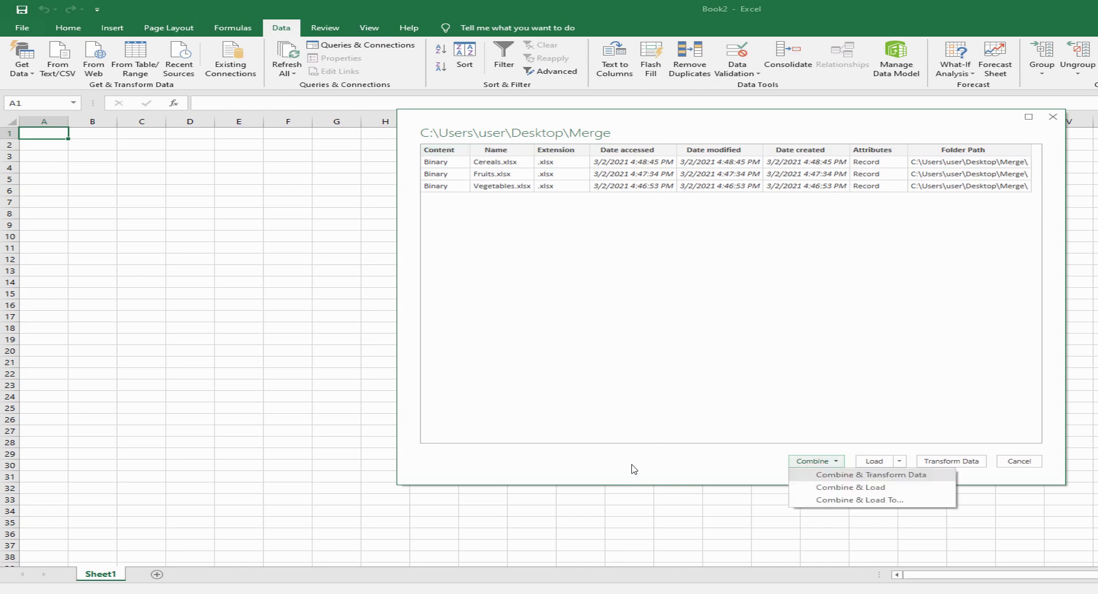
pyautogui.press('Down')
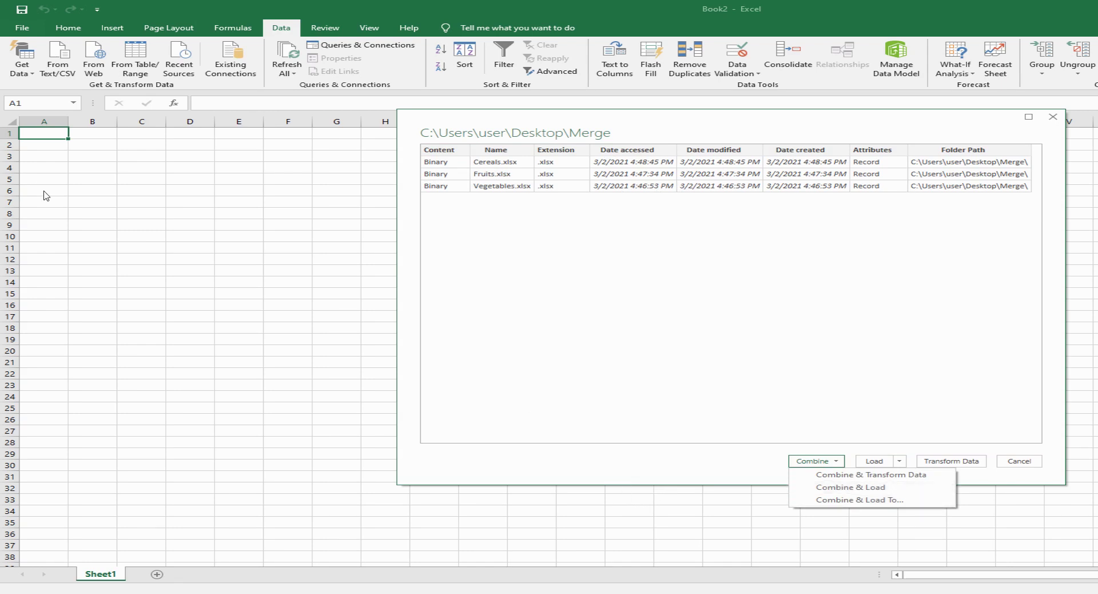
pyautogui.press('Down')
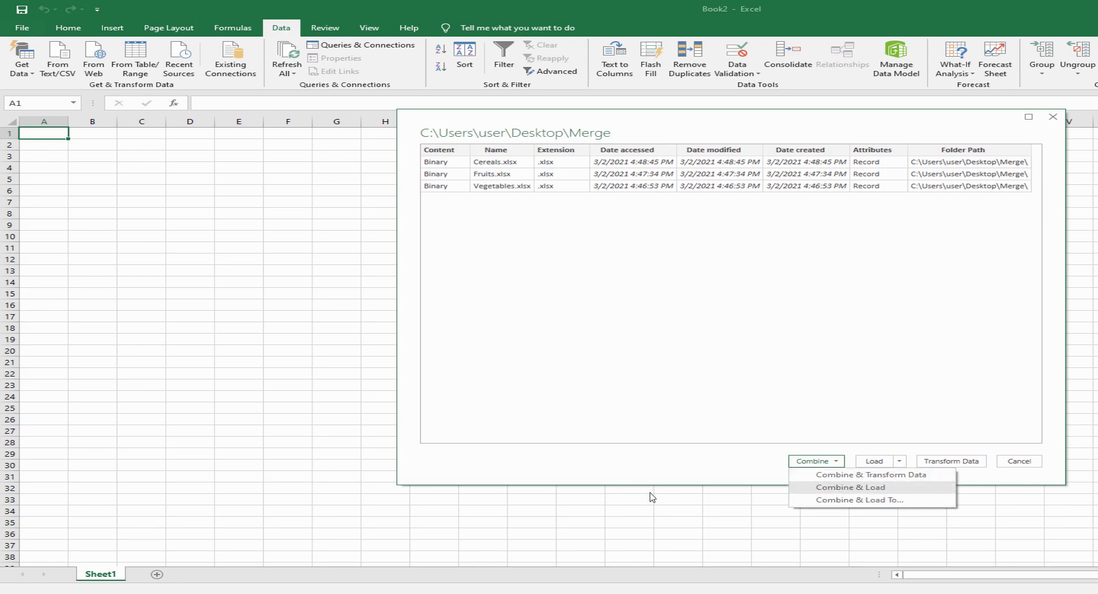
pyautogui.press('Return')
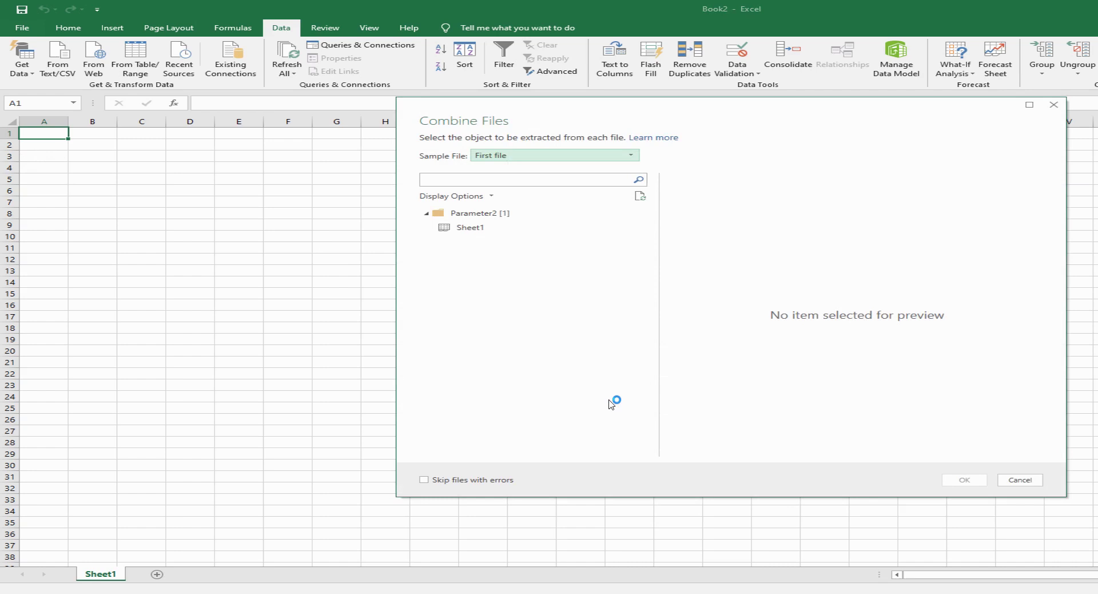
# Step: Pick Sheet1 as the sample sheet and load the combined Merge_2 table onto Sheet3
pyautogui.click(470, 227)
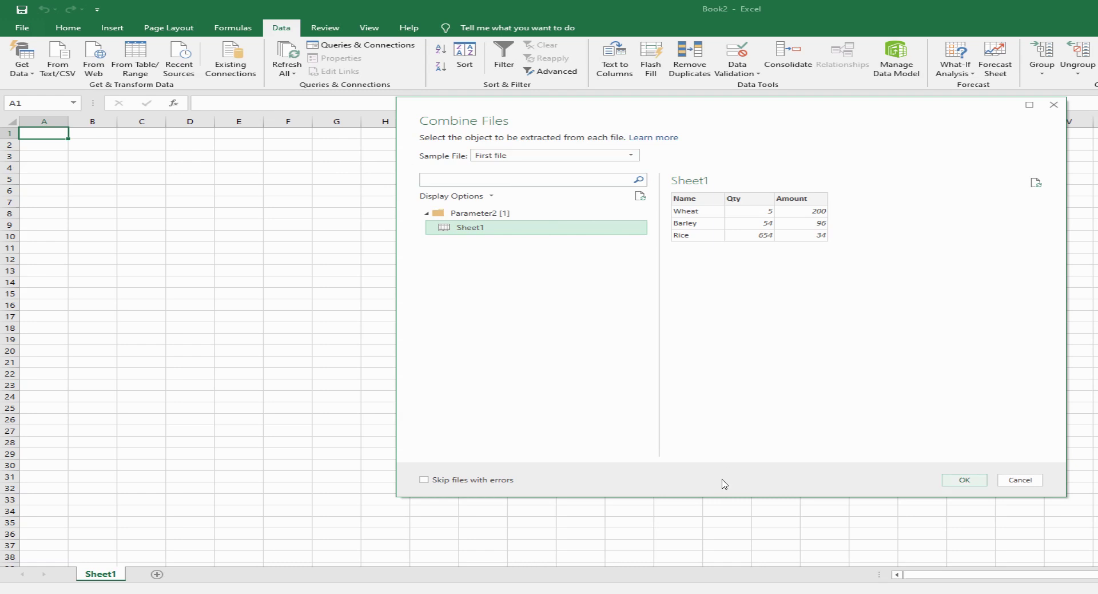
pyautogui.press('Return')
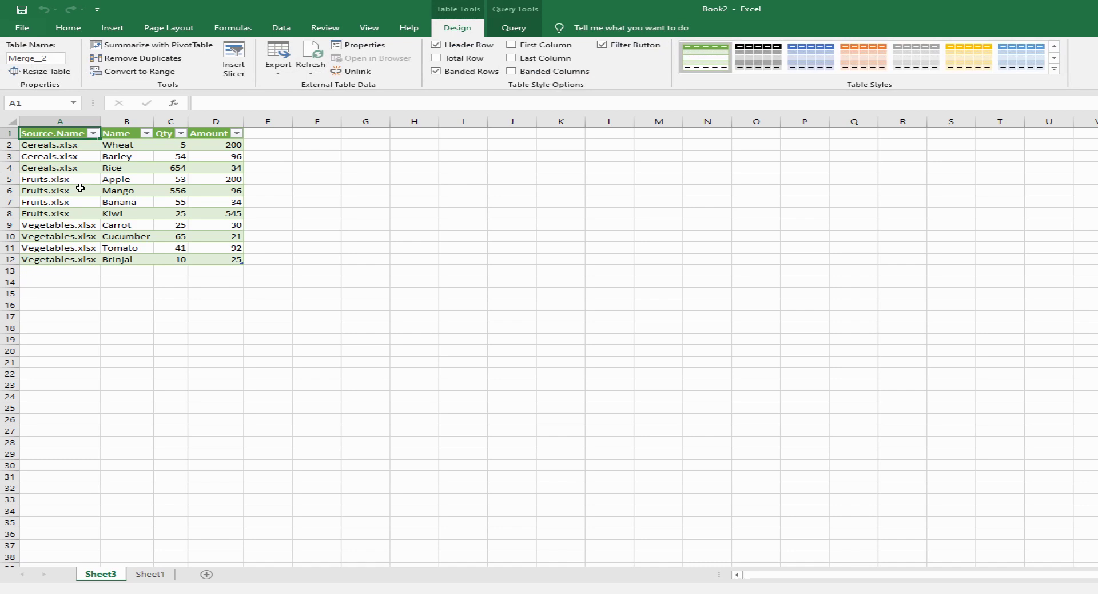
pyautogui.hotkey('alt', 'Down')
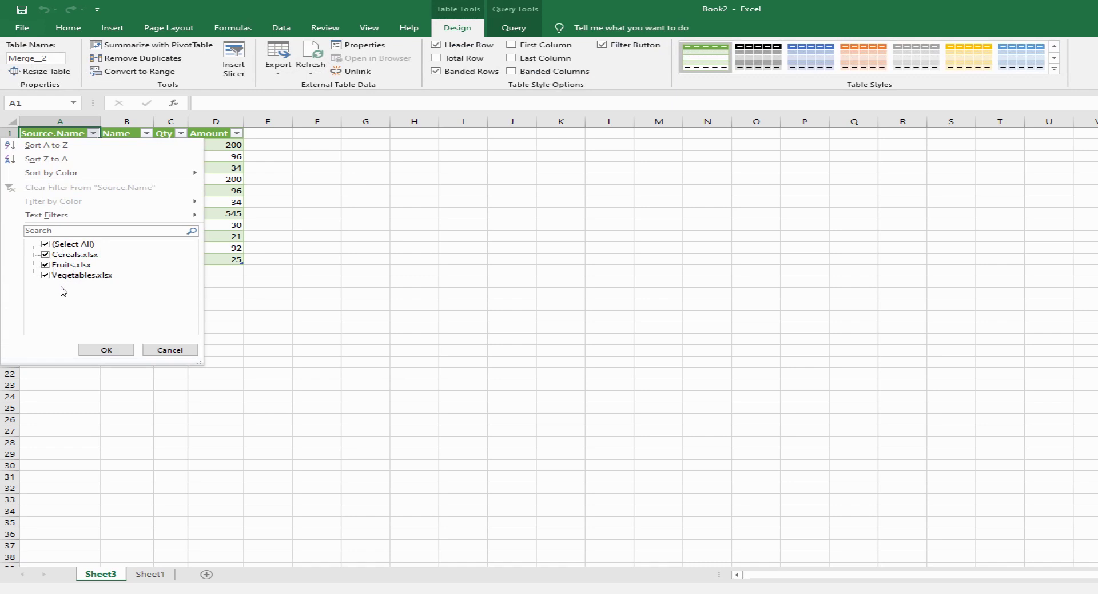
pyautogui.click(117, 348)
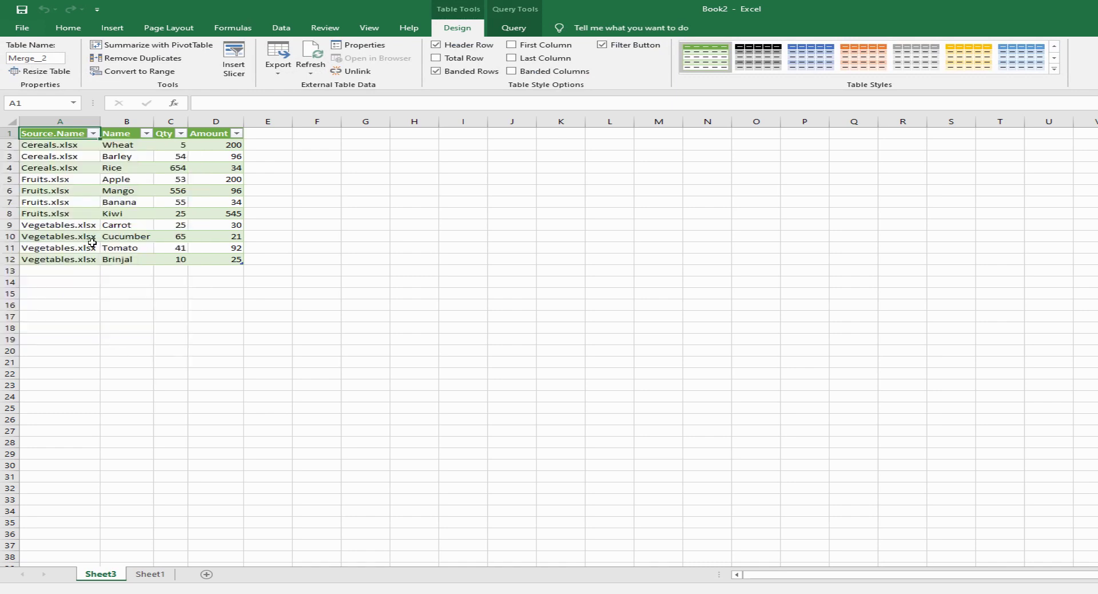
pyautogui.click(106, 145)
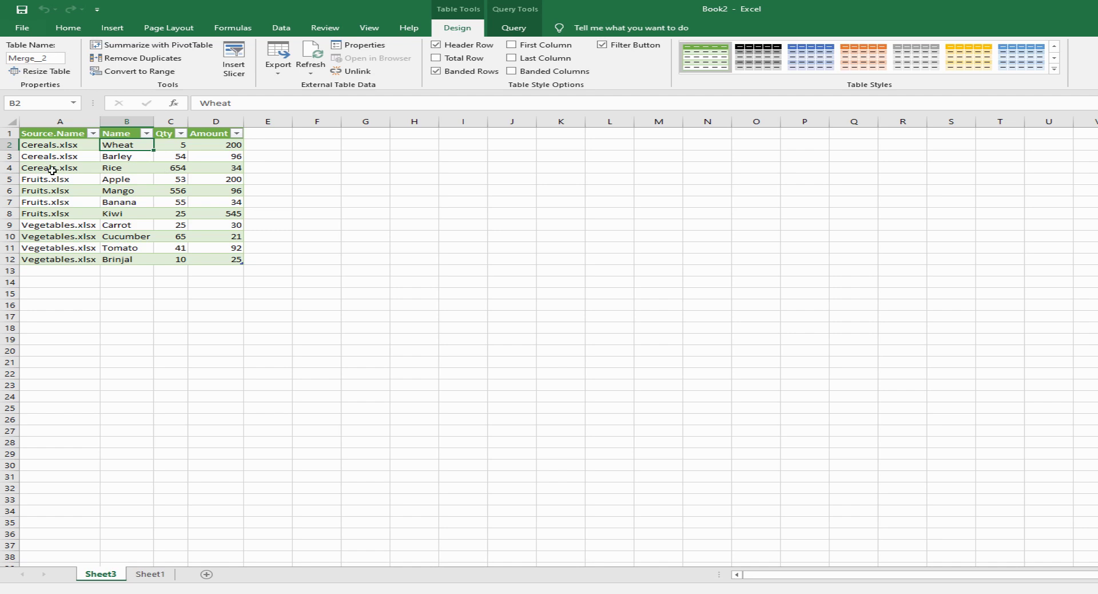
pyautogui.moveTo(42, 172); pyautogui.dragTo(223, 147)
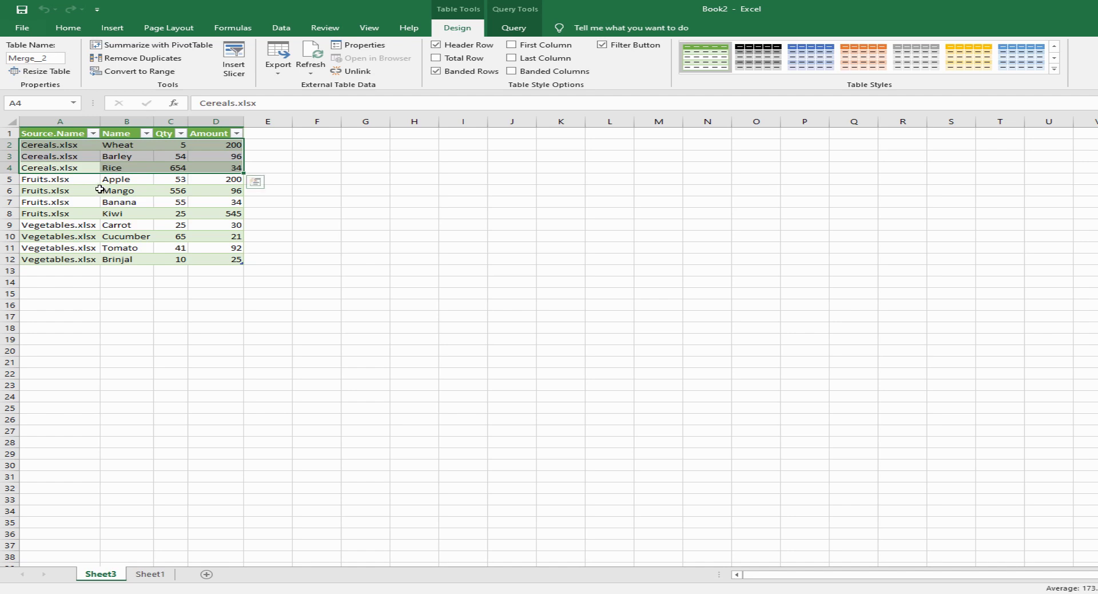
pyautogui.moveTo(103, 179); pyautogui.dragTo(178, 220)
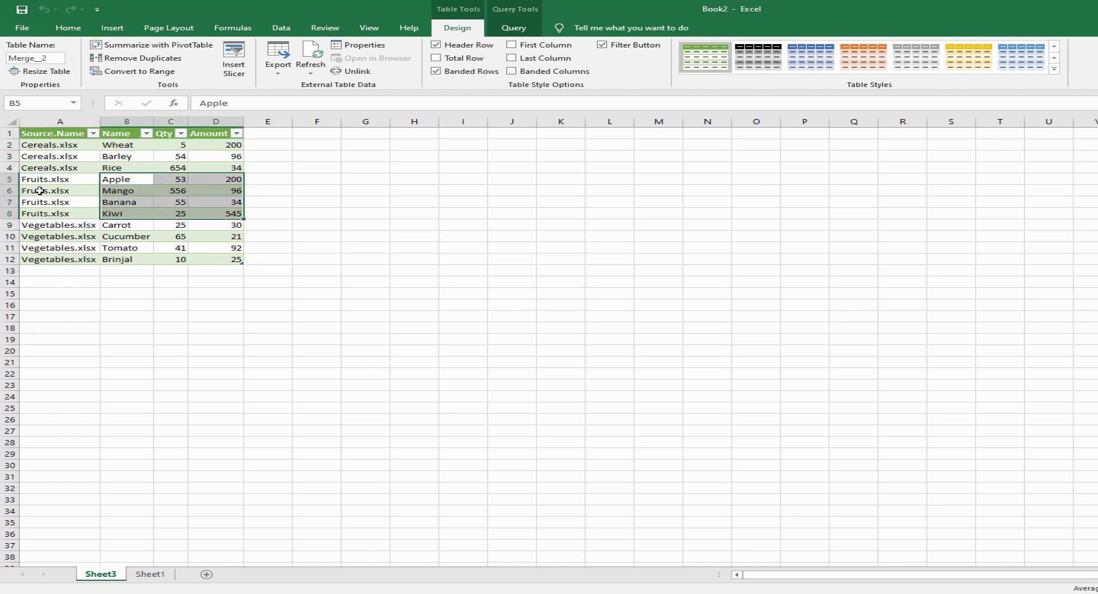
pyautogui.moveTo(108, 225); pyautogui.dragTo(226, 261)
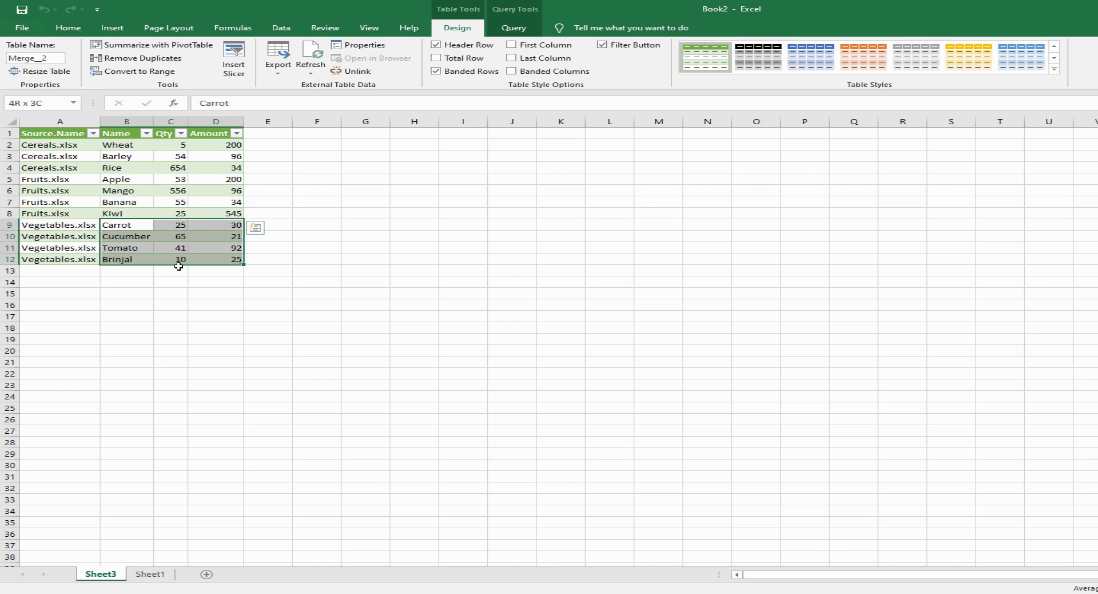
pyautogui.click(170, 271)
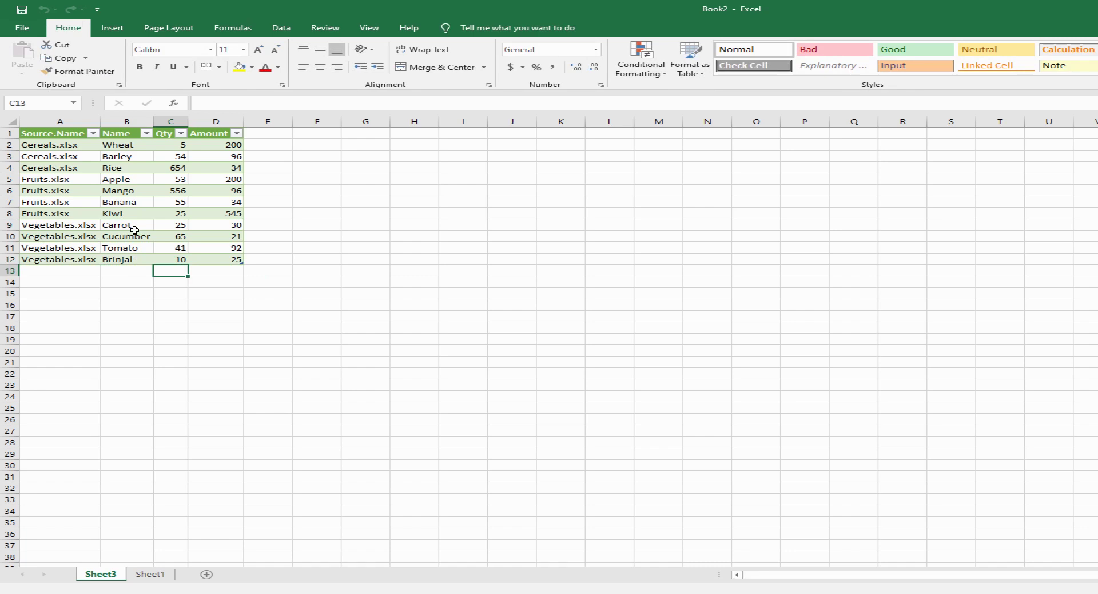
pyautogui.moveTo(123, 122); pyautogui.dragTo(169, 134)
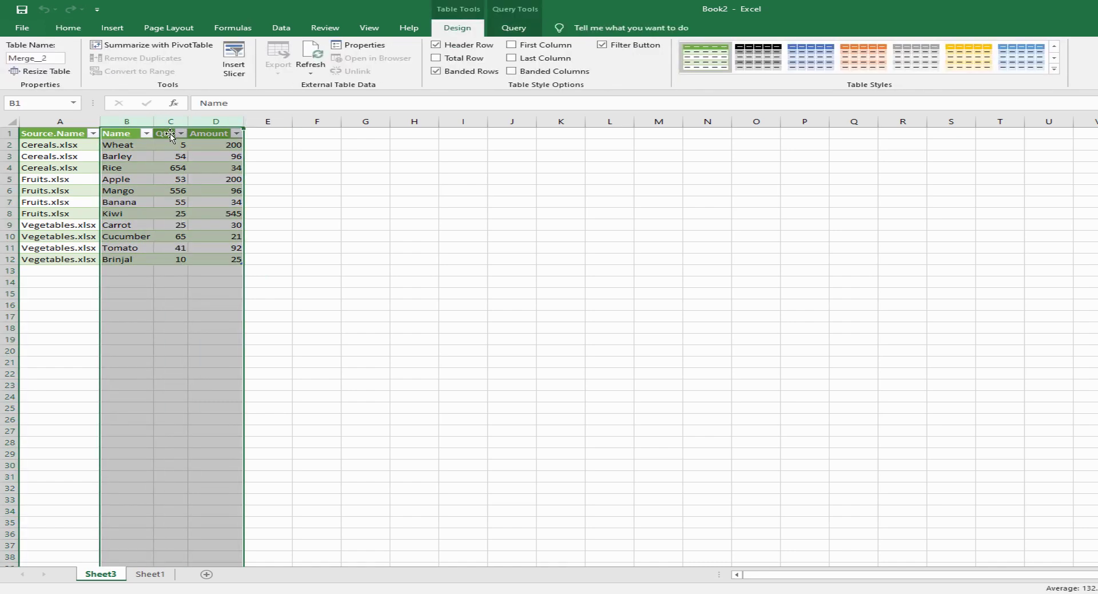
pyautogui.click(189, 179)
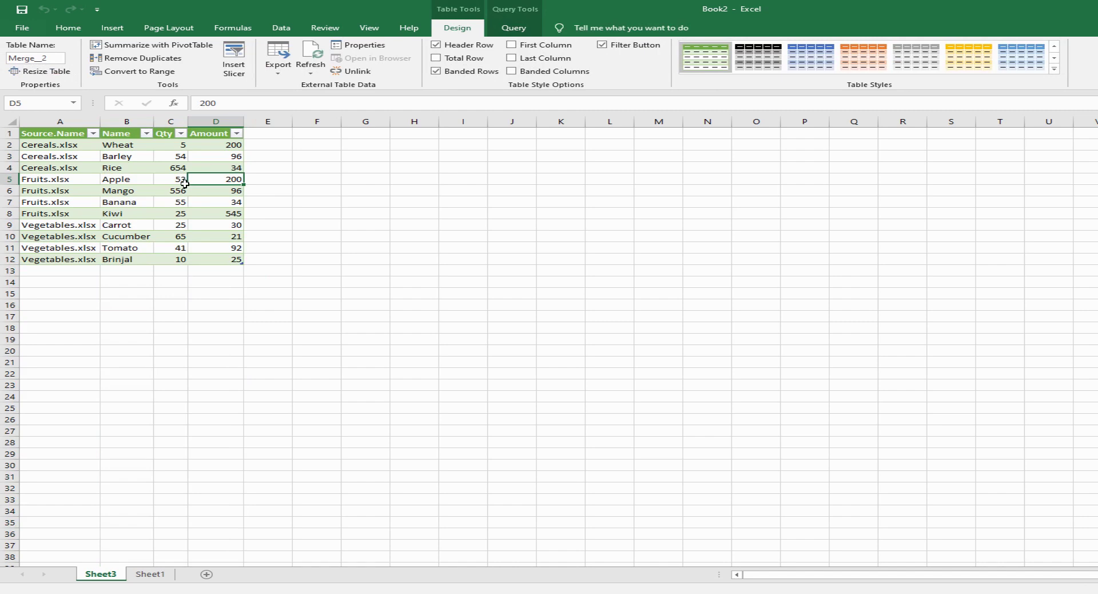